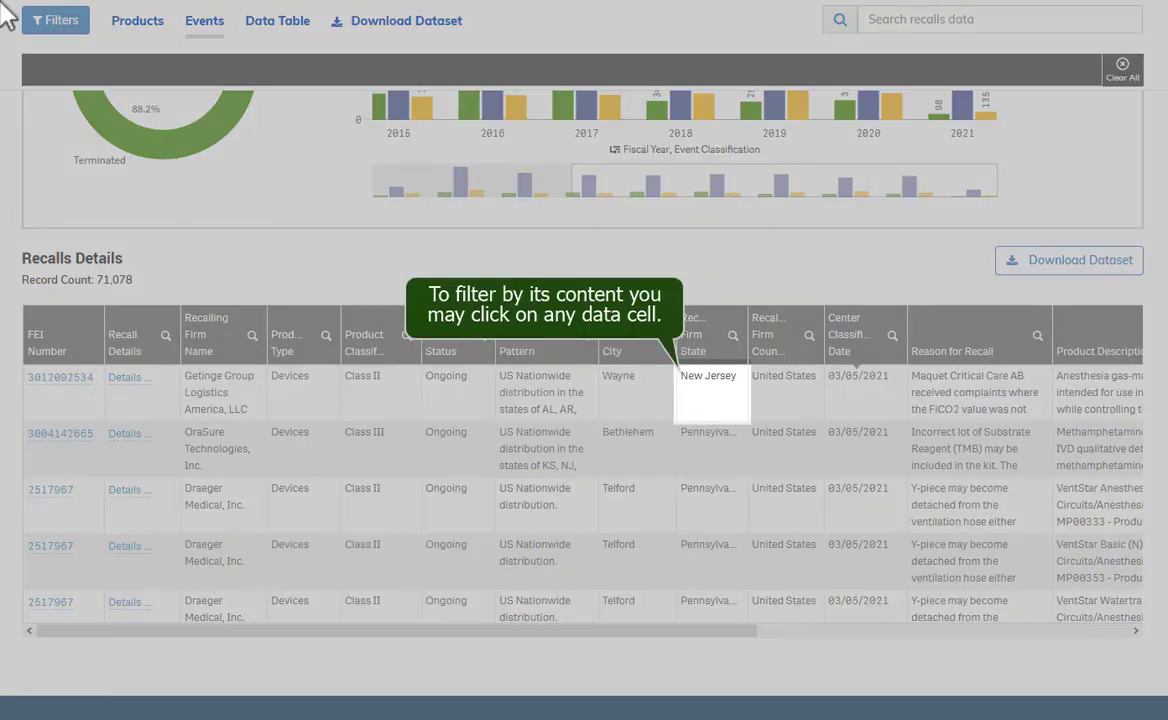
# Filter the Recalls Details table to New Jersey recalling firms via Confirm selection, leaving 3,447 records.
pyautogui.click(720, 398)
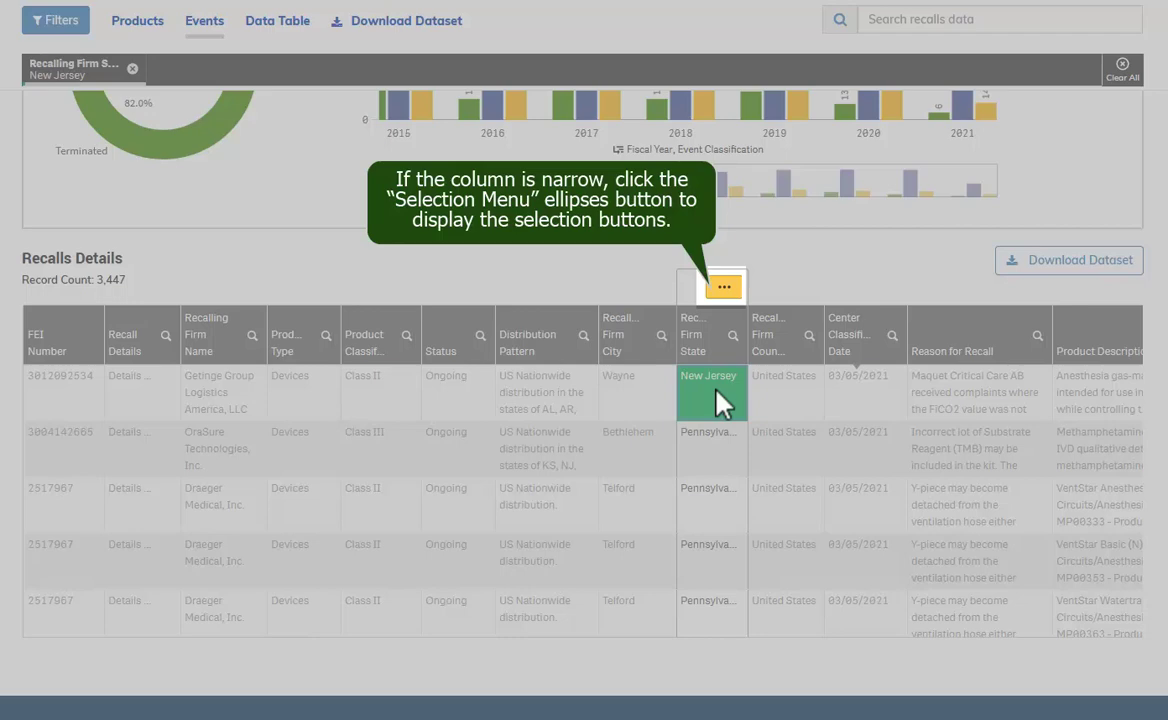
pyautogui.click(725, 287)
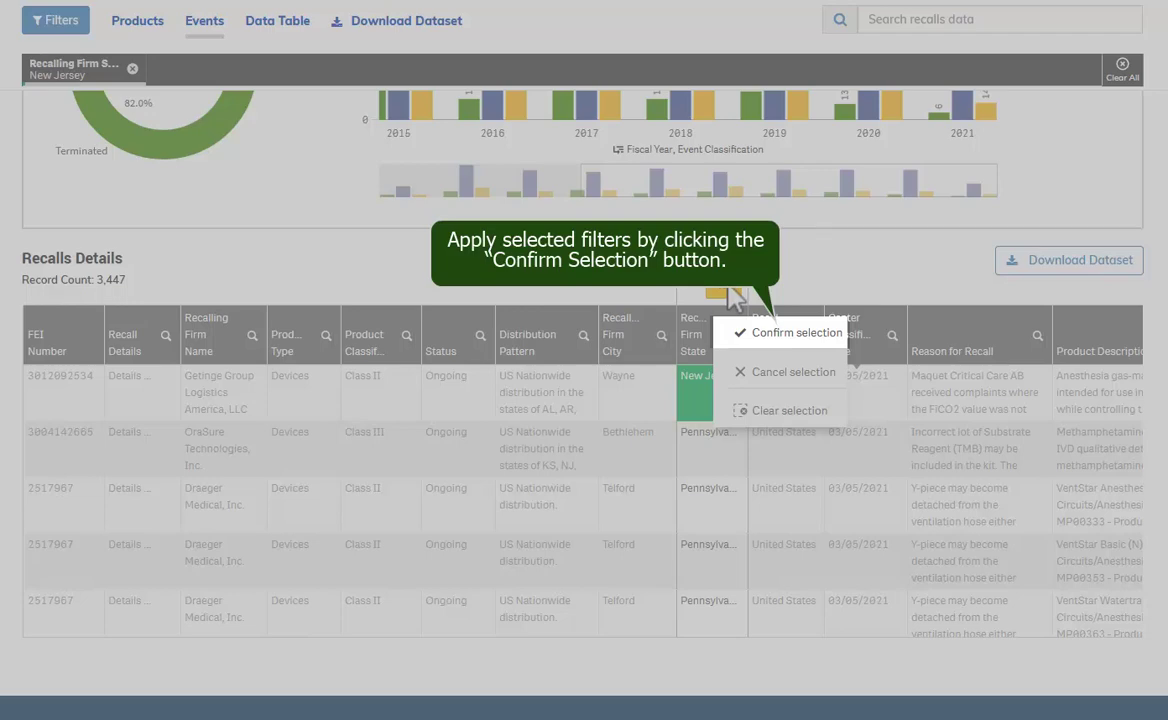
pyautogui.click(782, 336)
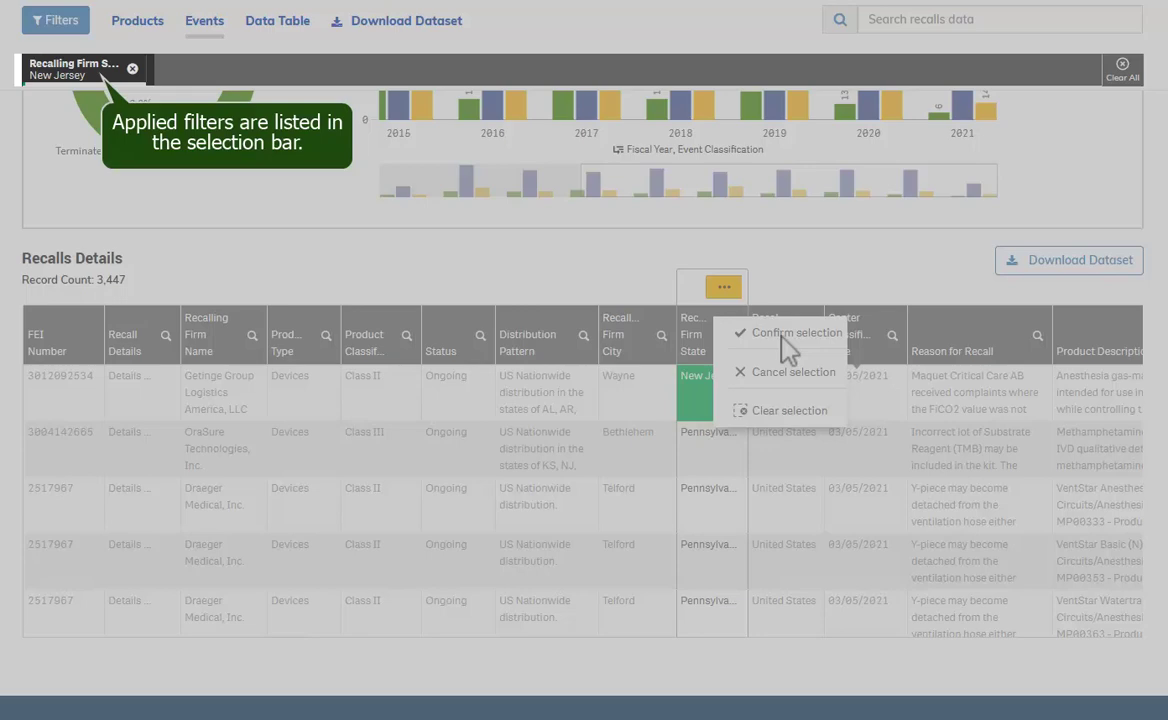
pyautogui.click(790, 348)
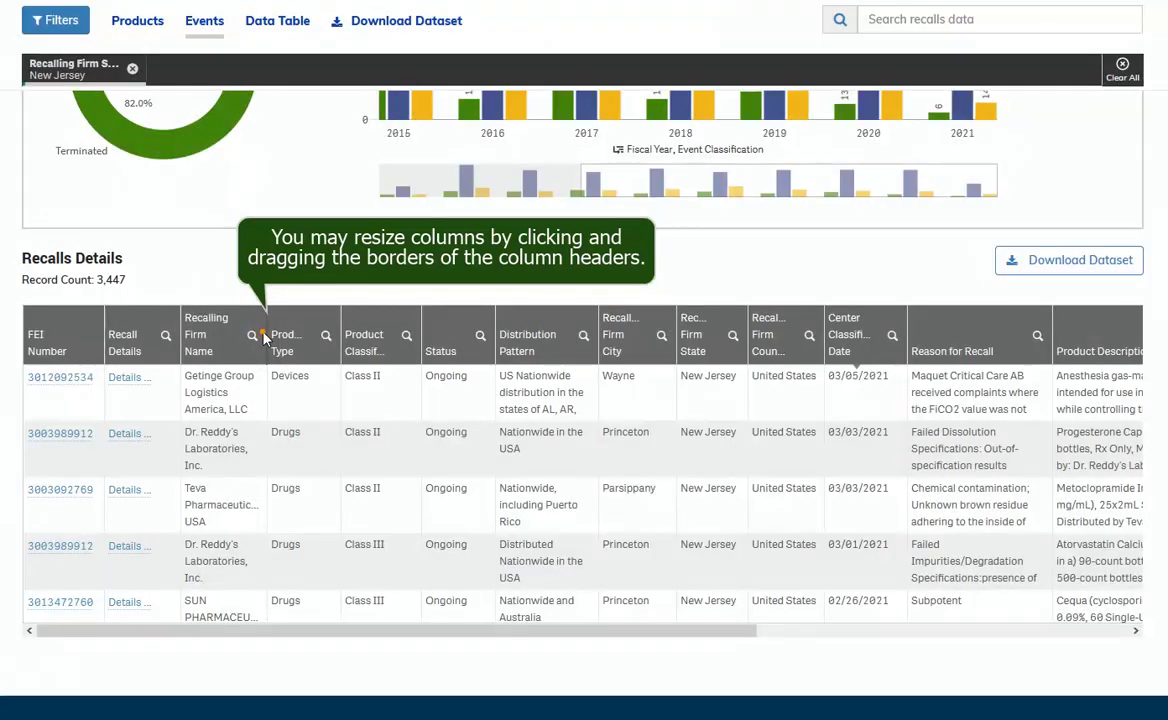
# Widen the Recalling Firm Name column and move Product Classification to the first column.
pyautogui.moveTo(266, 334); pyautogui.dragTo(420, 336)
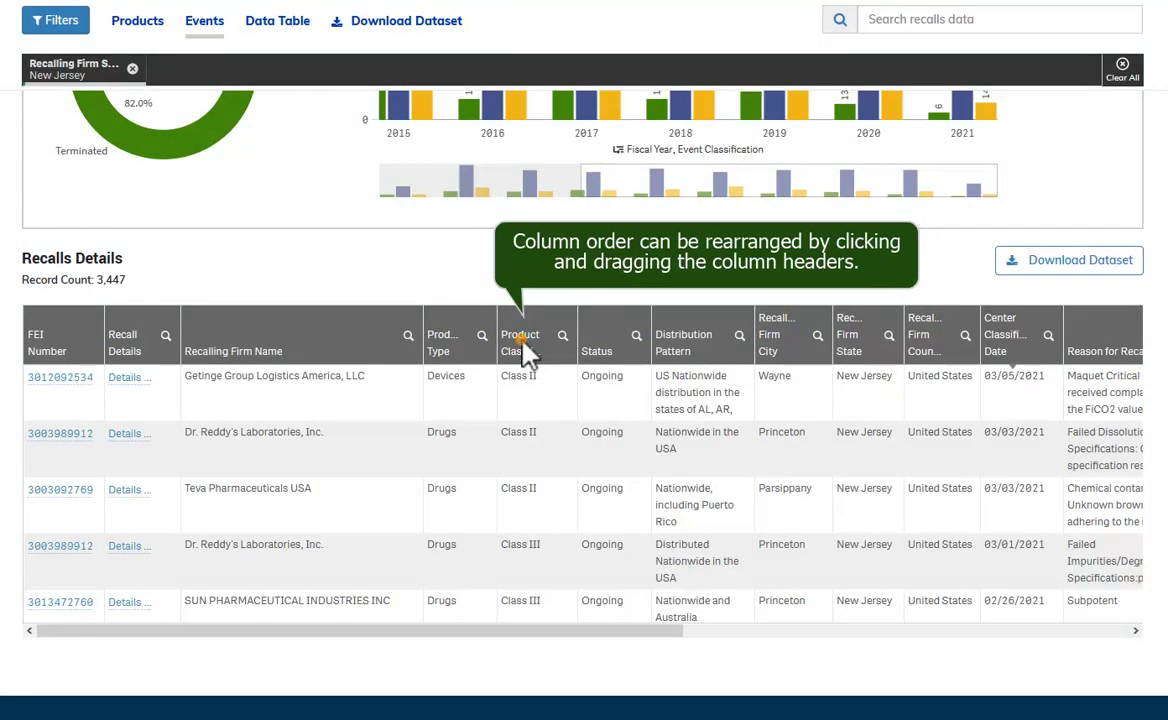
pyautogui.moveTo(524, 345); pyautogui.dragTo(45, 343)
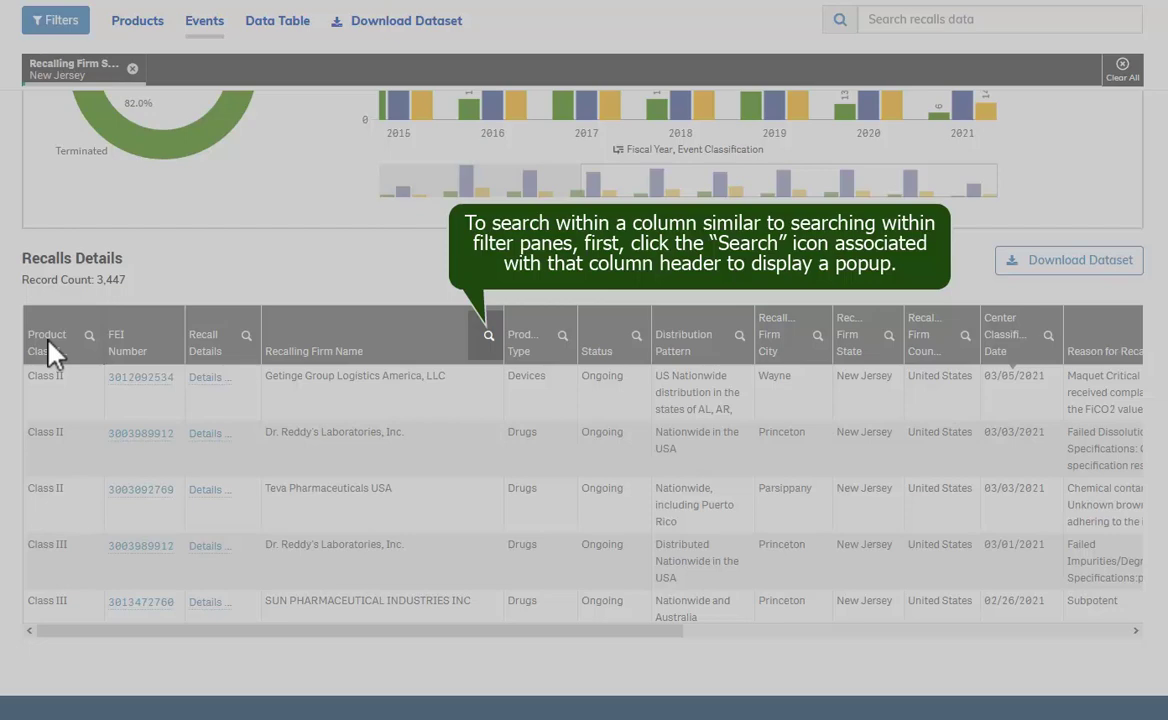
pyautogui.click(487, 336)
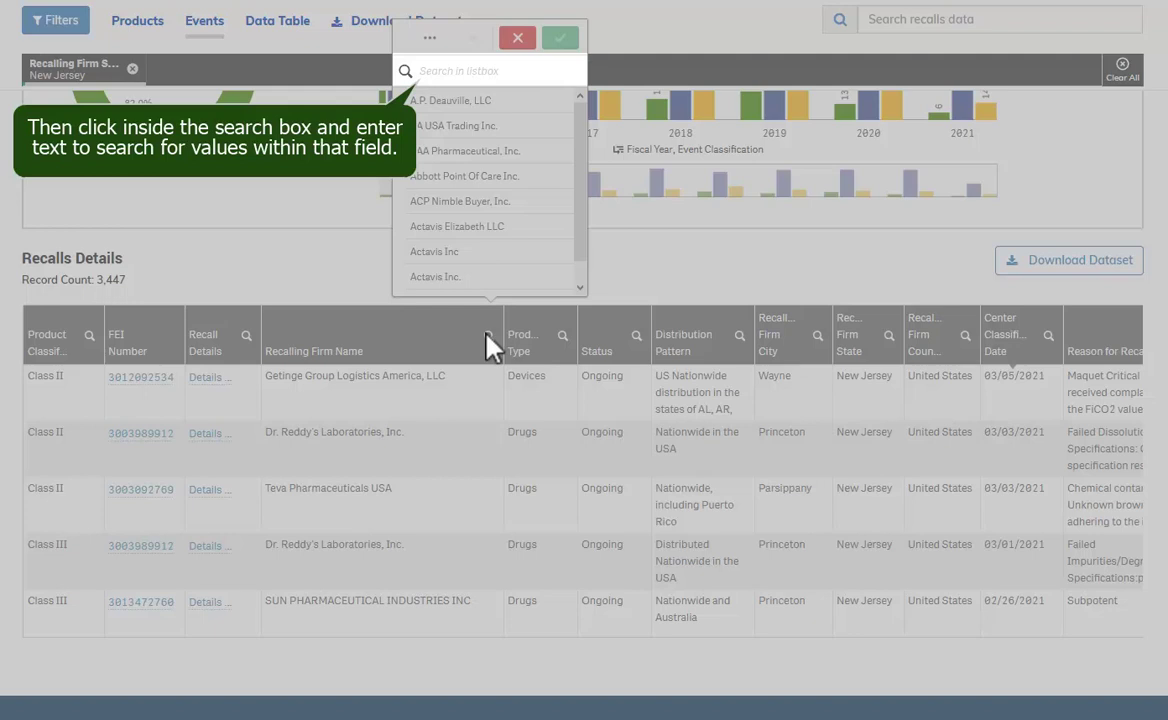
pyautogui.click(468, 71)
pyautogui.write('re')
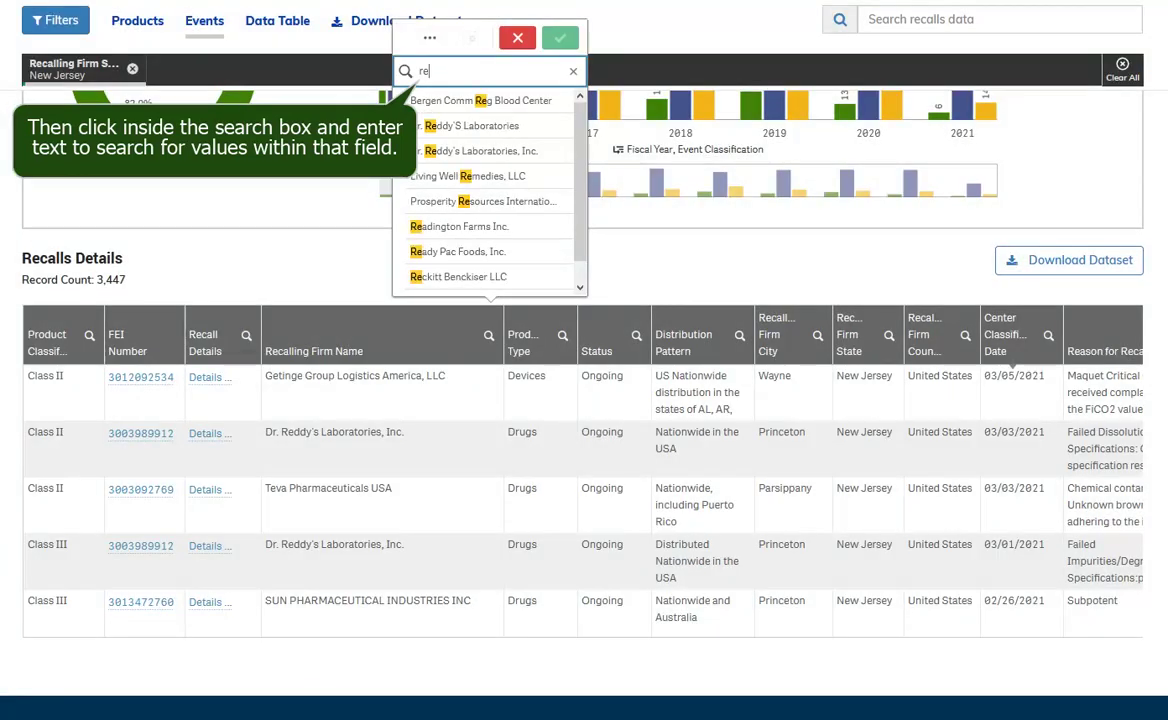
pyautogui.write('d')
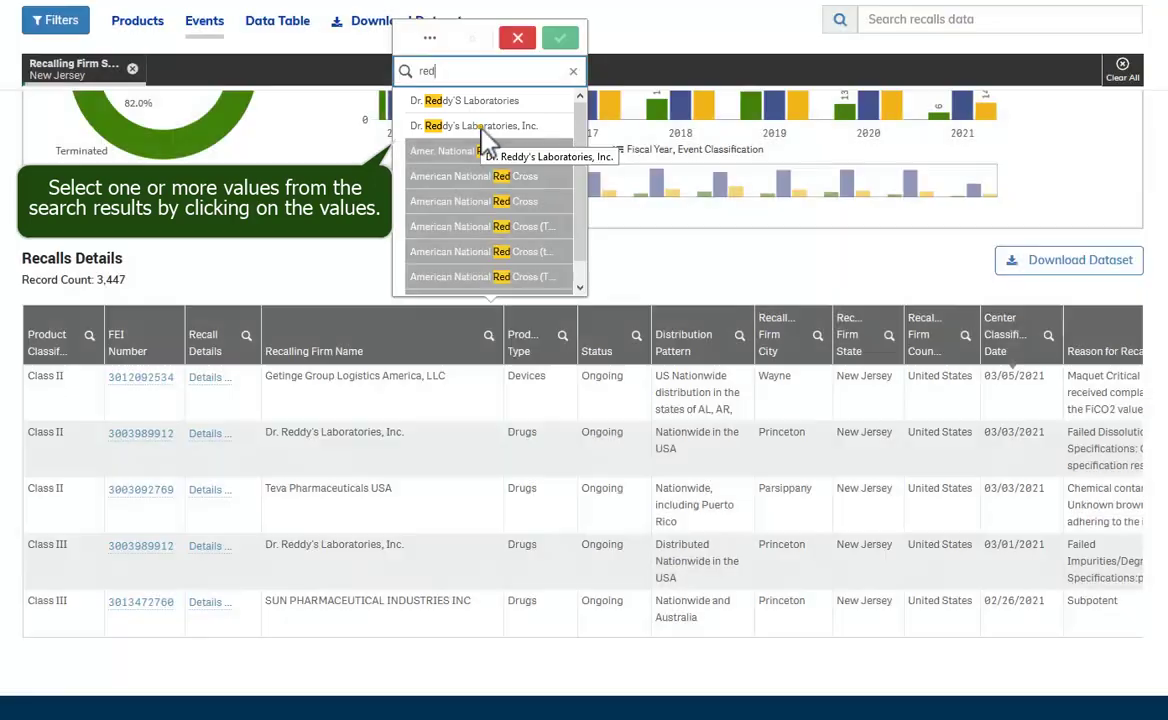
pyautogui.click(481, 127)
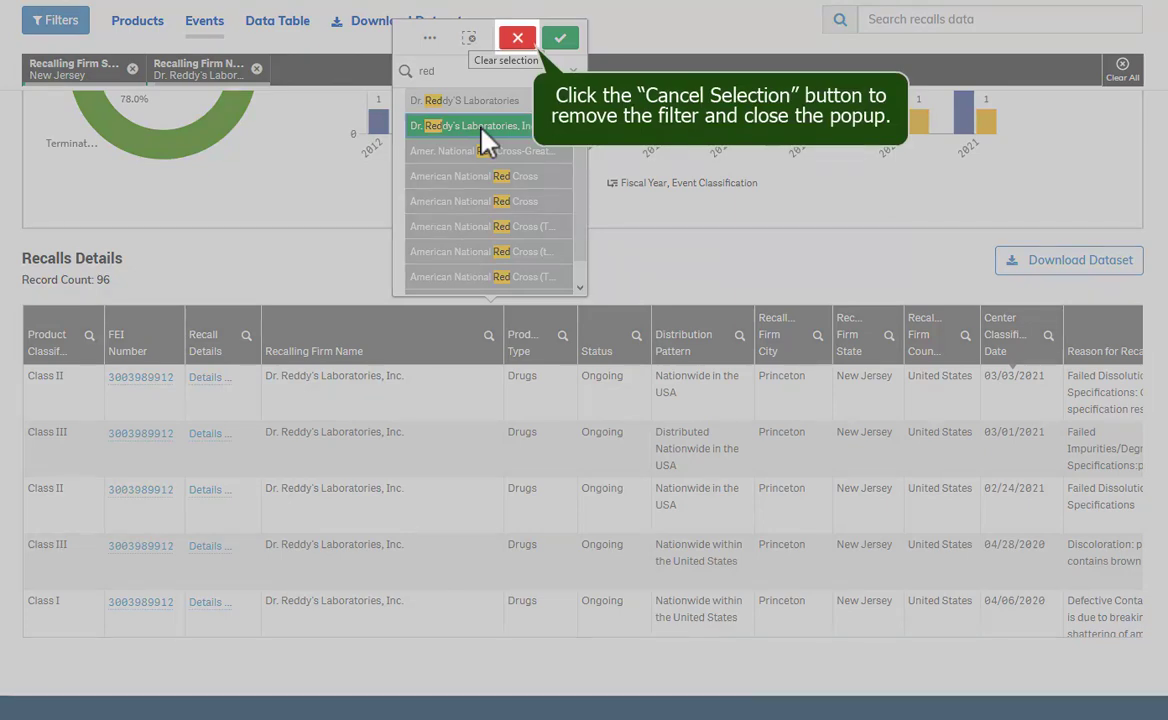
pyautogui.click(518, 38)
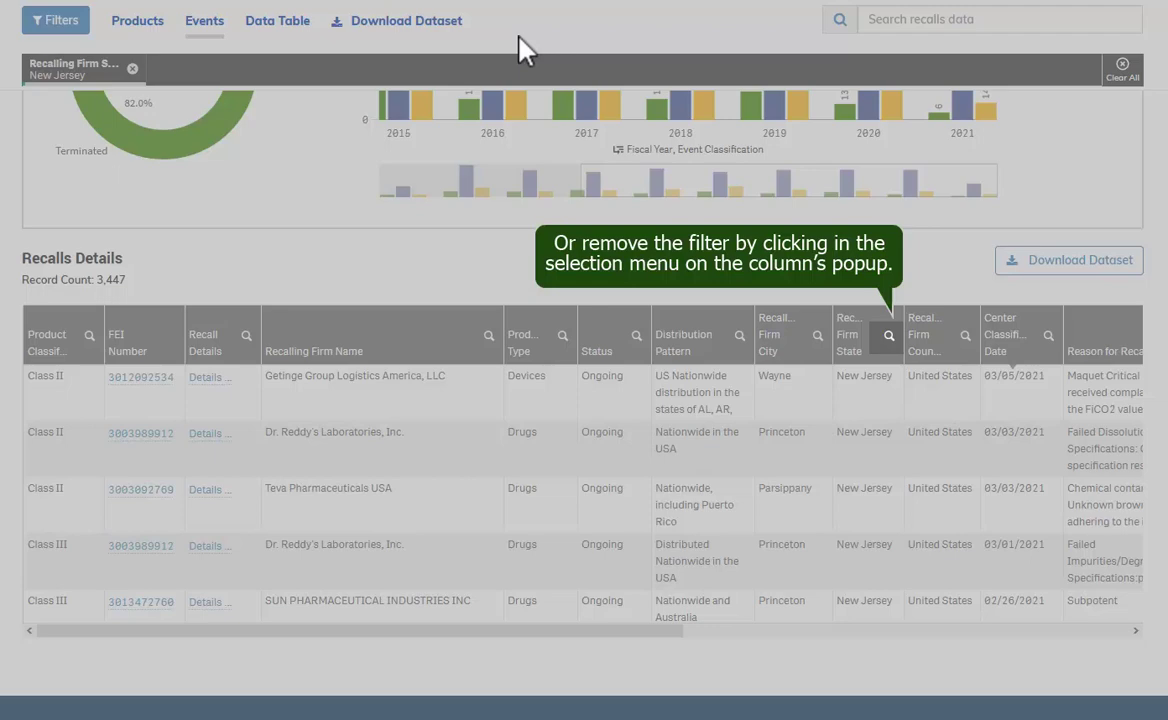
# Clear the New Jersey selection in the Rec. Firm State filter to restore all 71,078 records.
pyautogui.click(889, 336)
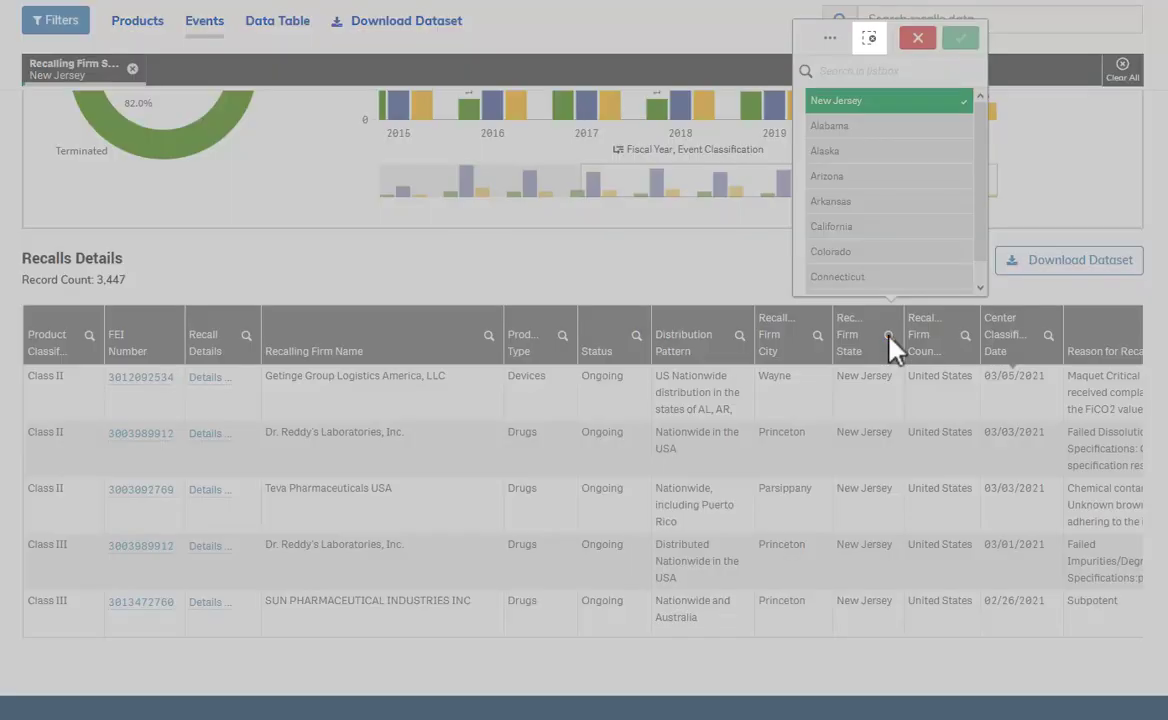
pyautogui.click(869, 38)
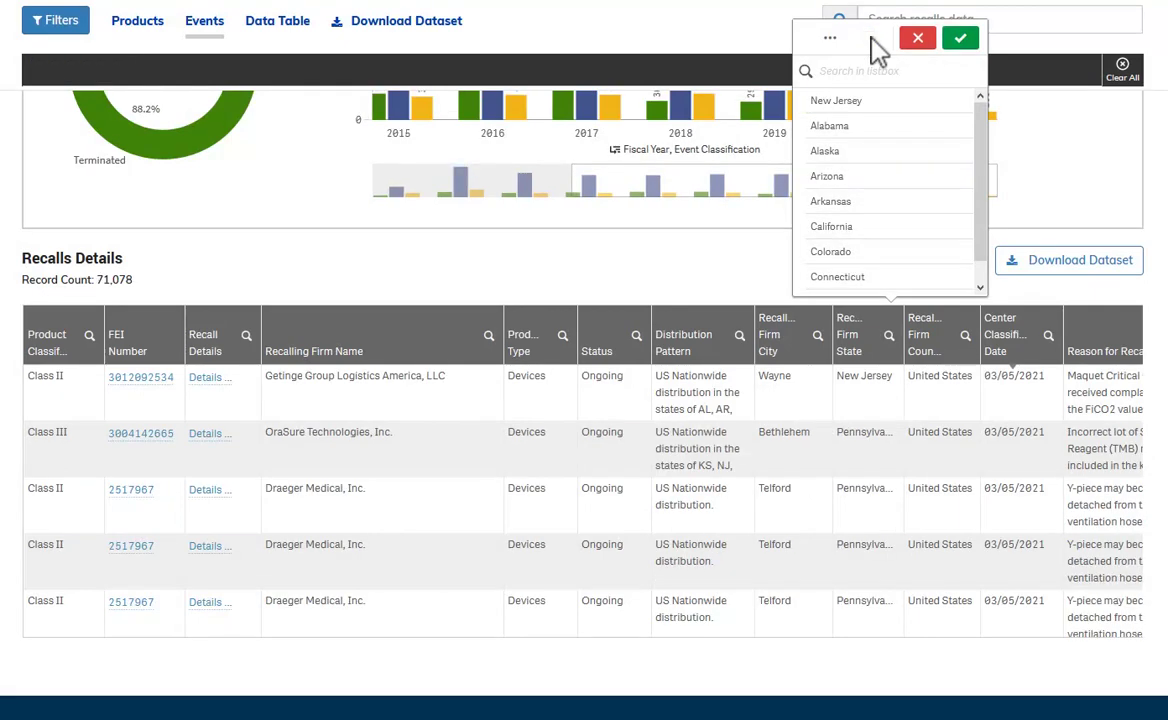
pyautogui.click(960, 38)
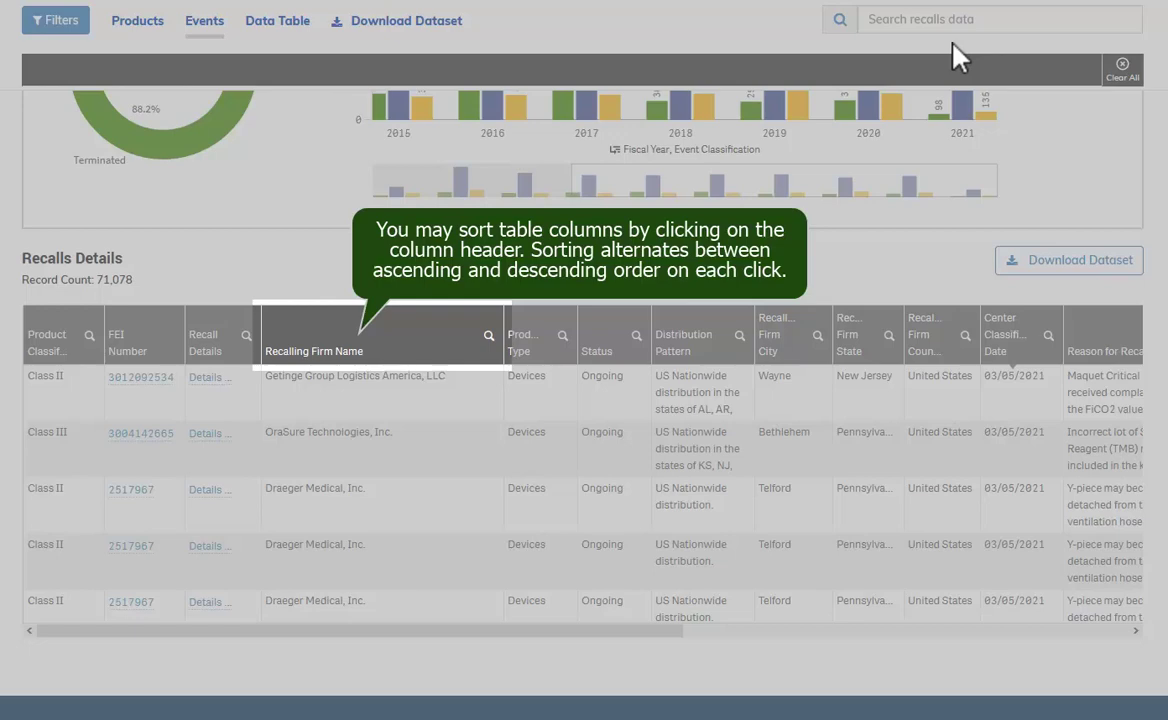
# Toggle the Recalling Firm Name sort between ascending and descending, ending on descending (Z first).
pyautogui.click(308, 358)
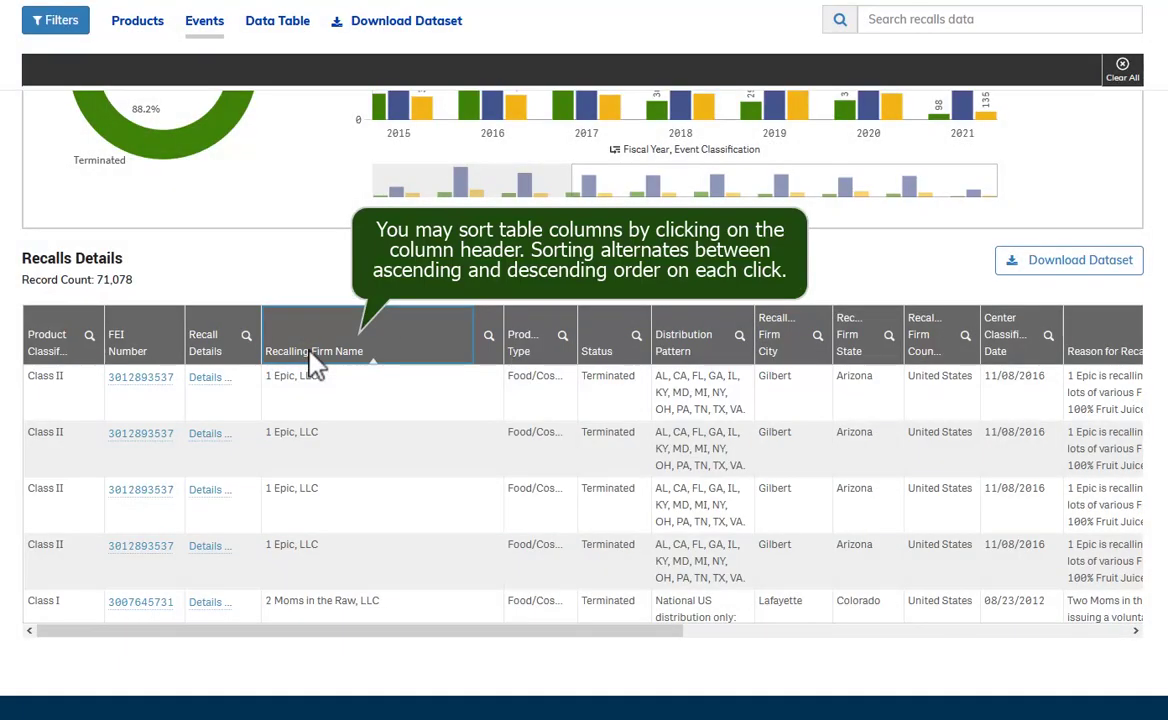
pyautogui.click(312, 358)
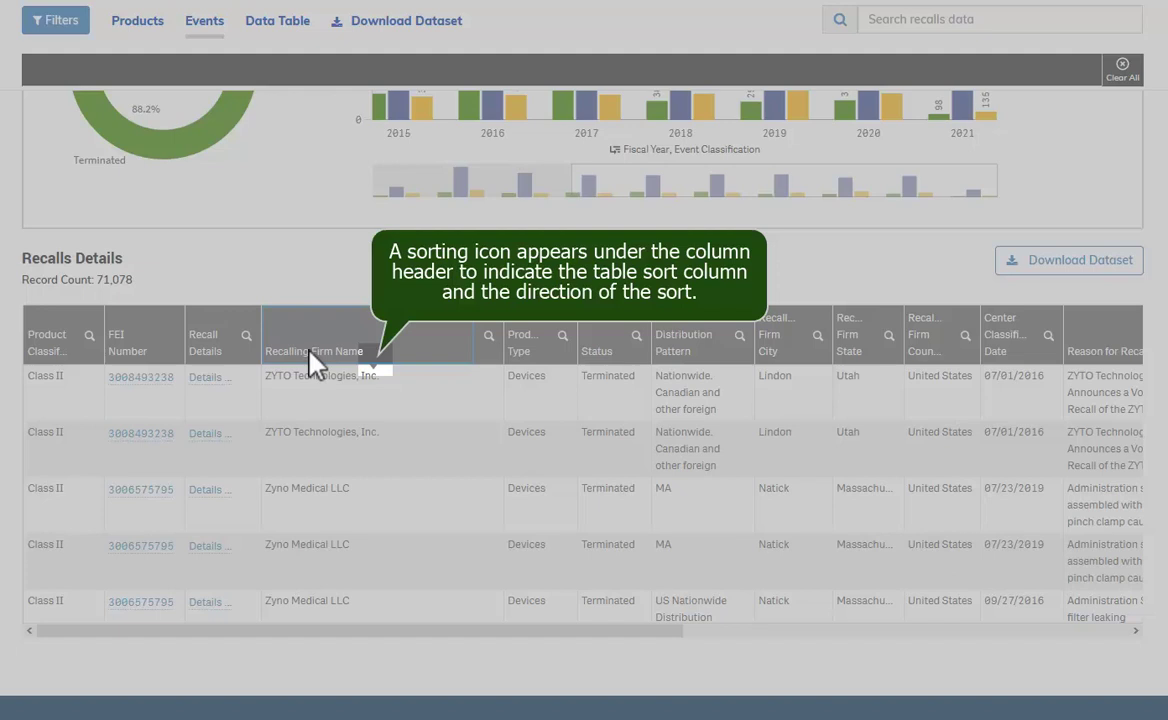
pyautogui.click(308, 352)
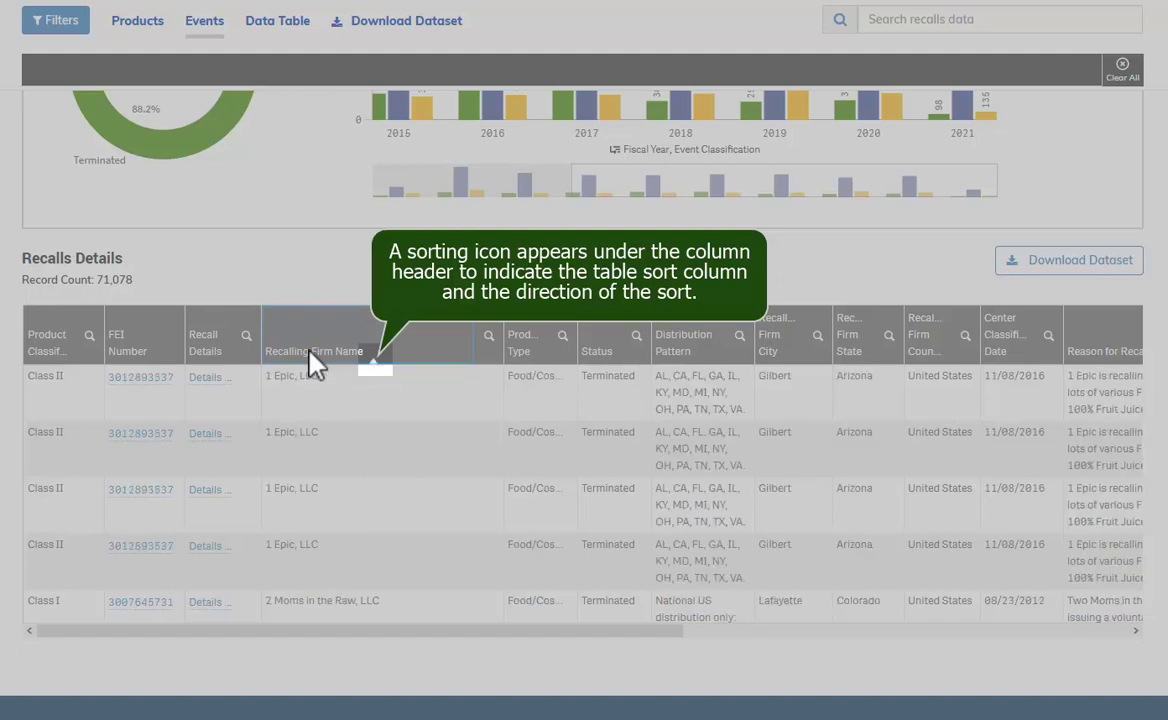
pyautogui.click(309, 351)
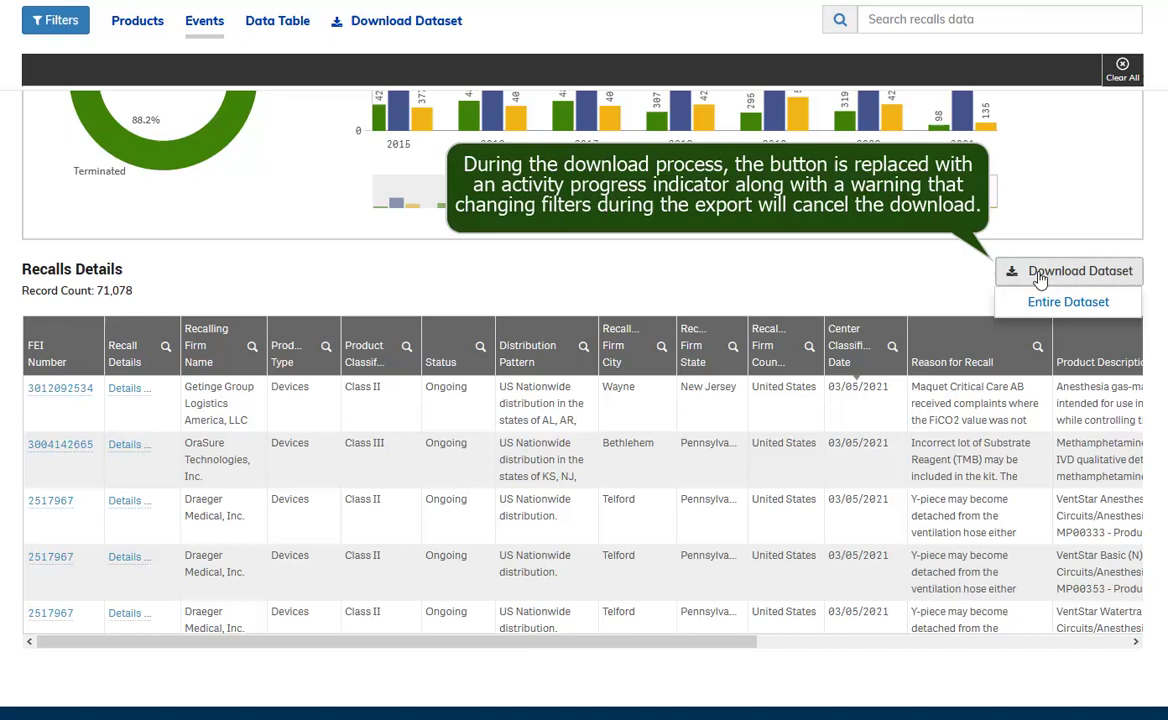
# Start downloading the entire 71,078-record recalls dataset.
pyautogui.click(1047, 303)
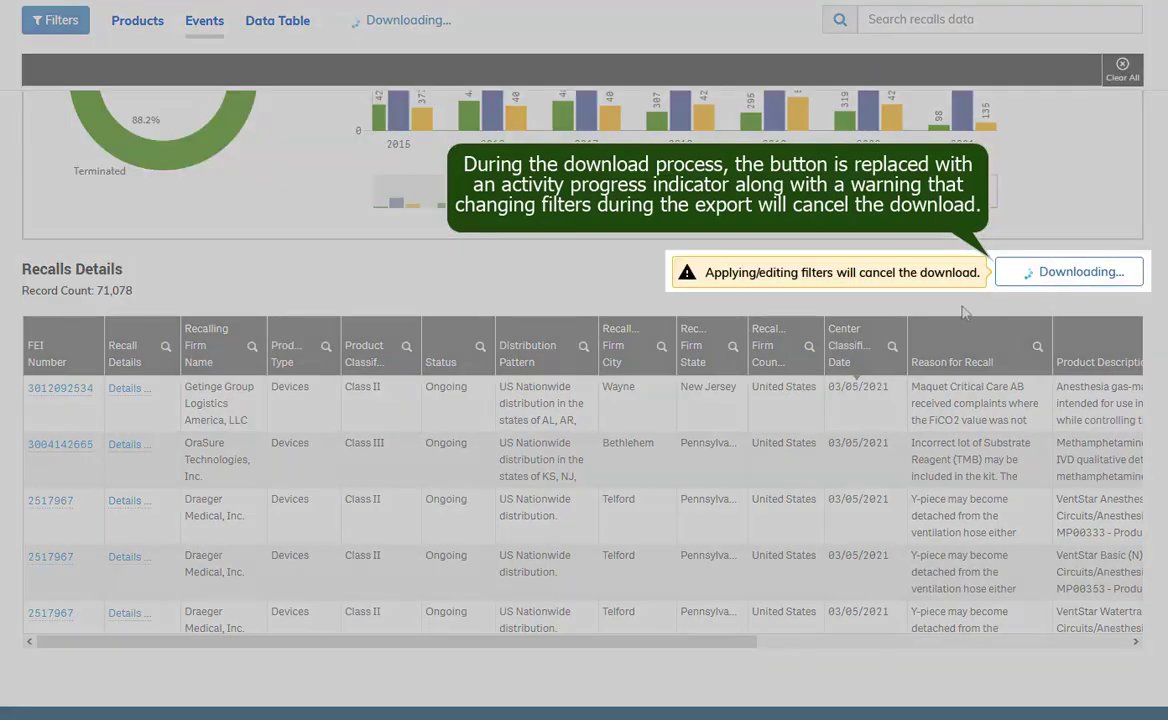